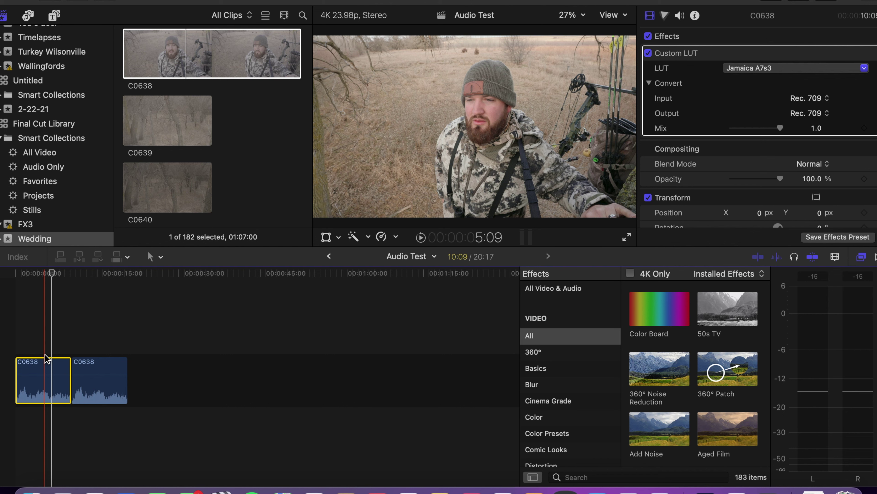
{"action": "left_click", "coordinate": [101, 369]}
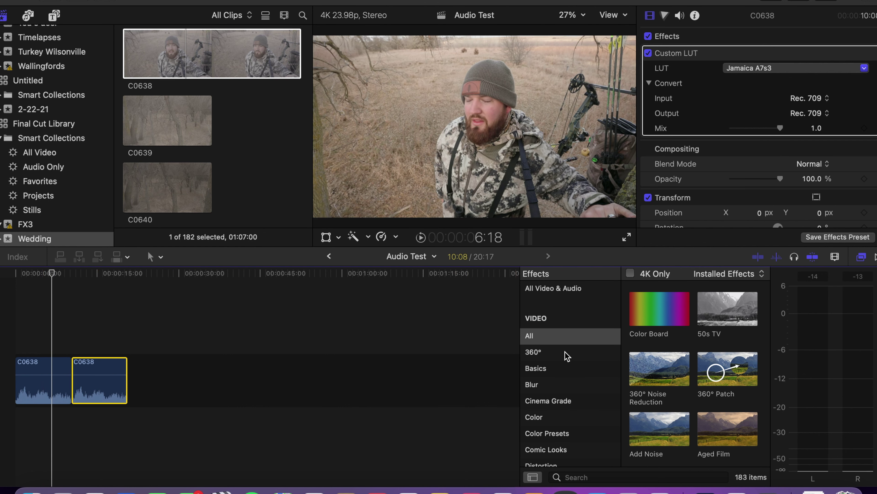
Filter the Effects browser to show only audio effects.
{"action": "scroll", "coordinate": [565, 375], "scroll_direction": "down", "scroll_amount": 10}
{"action": "scroll", "coordinate": [565, 374], "scroll_direction": "down", "scroll_amount": 8}
{"action": "left_click", "coordinate": [549, 381]}
Drop the Treestand Audio preset onto the second C0638 clip and play it back.
{"action": "scroll", "coordinate": [675, 427], "scroll_direction": "down", "scroll_amount": 5}
{"action": "scroll", "coordinate": [678, 428], "scroll_direction": "down", "scroll_amount": 10}
{"action": "scroll", "coordinate": [678, 429], "scroll_direction": "down", "scroll_amount": 10}
{"action": "scroll", "coordinate": [677, 428], "scroll_direction": "down", "scroll_amount": 3}
{"action": "left_click_drag", "start_coordinate": [658, 363], "coordinate": [99, 394]}
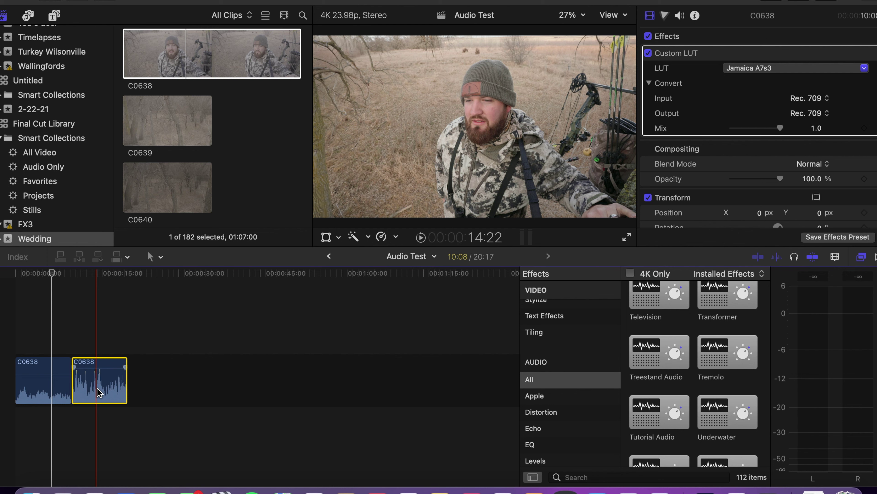
{"action": "key", "text": "space"}
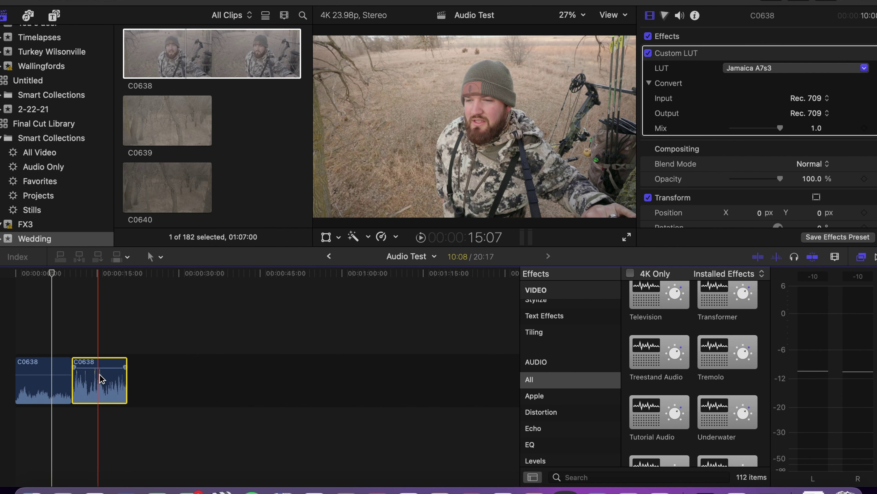
{"action": "key", "text": "XF86AudioLowerVolume"}
{"action": "key", "text": "XF86AudioLowerVolume"}
{"action": "key", "text": "XF86AudioLowerVolume"}
Open the clip's Channel EQ curve from the Audio inspector, showing the Shed Preset boosts.
{"action": "left_click", "coordinate": [680, 15]}
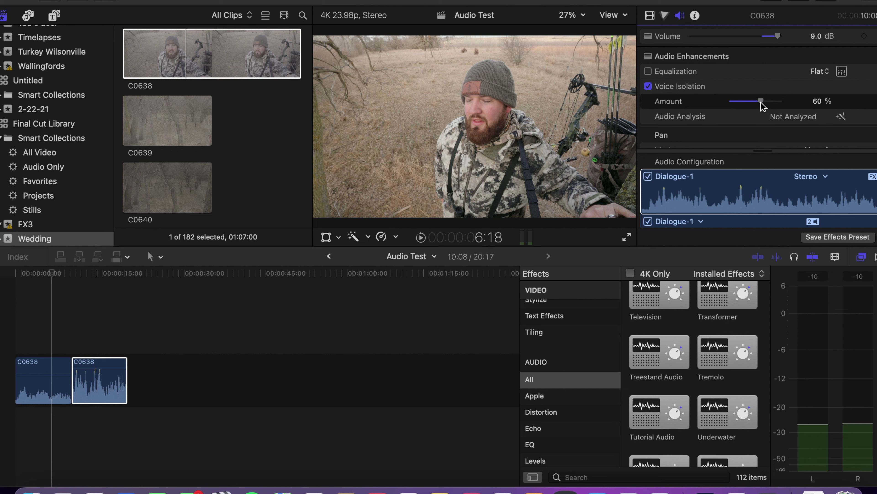
{"action": "scroll", "coordinate": [754, 104], "scroll_direction": "down", "scroll_amount": 5}
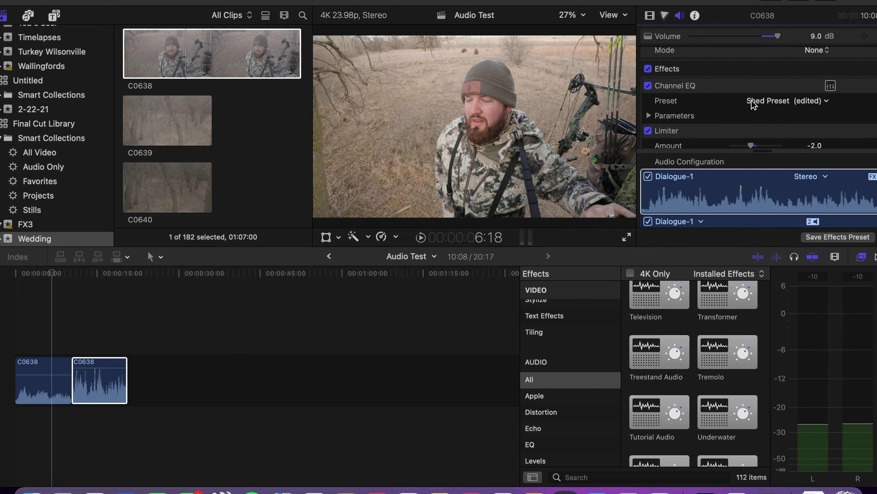
{"action": "left_click", "coordinate": [831, 87]}
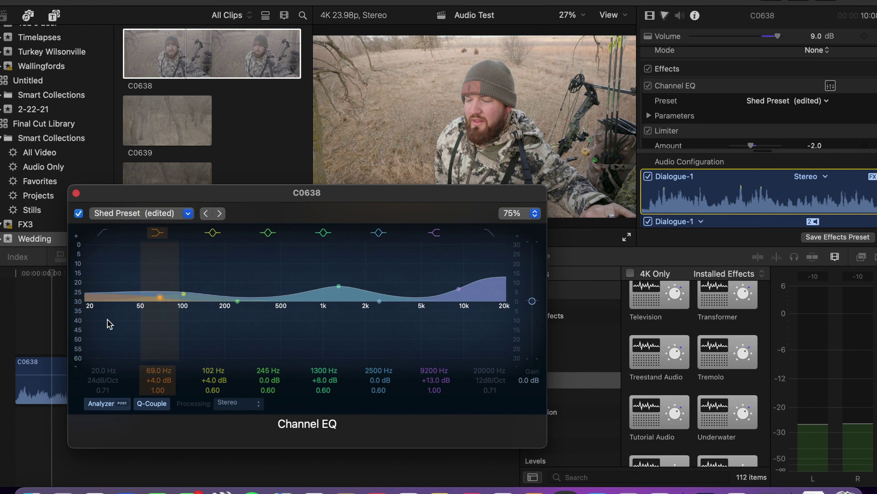
{"action": "left_click", "coordinate": [77, 193]}
Open the Compressor editor showing Shed Preset 1 with Platinum Digital.
{"action": "scroll", "coordinate": [715, 126], "scroll_direction": "down", "scroll_amount": 3}
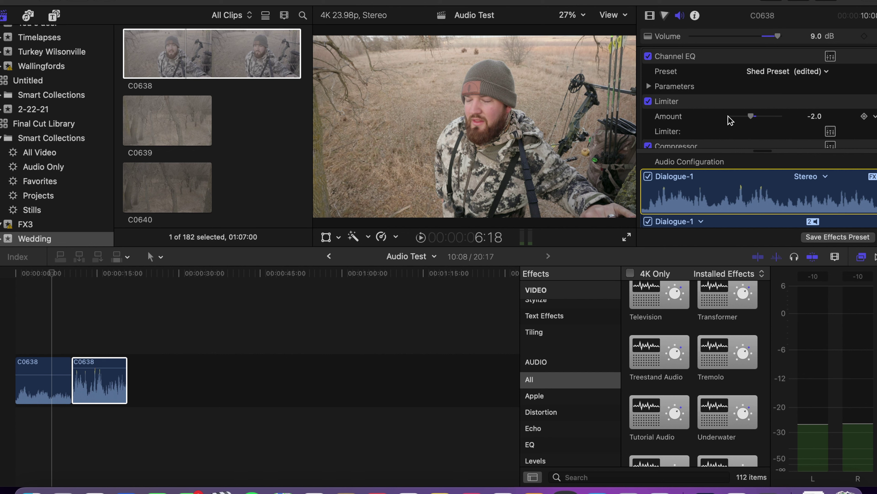
{"action": "scroll", "coordinate": [729, 118], "scroll_direction": "down", "scroll_amount": 4}
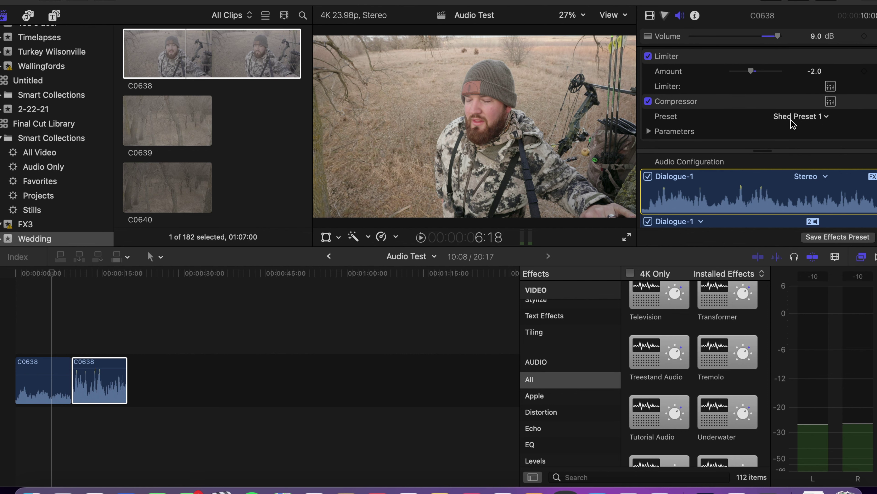
{"action": "left_click", "coordinate": [830, 101]}
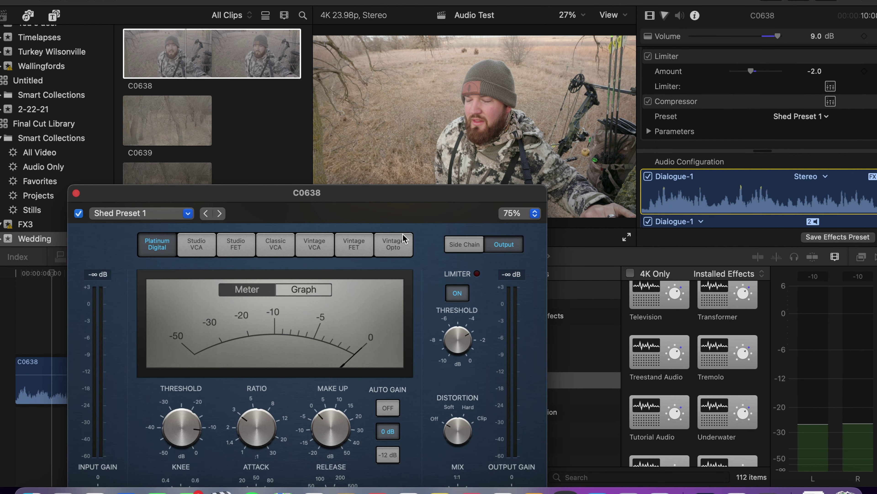
{"action": "left_click", "coordinate": [354, 195]}
Move the Compressor window aside to uncover the timeline and review its knobs.
{"action": "left_click_drag", "start_coordinate": [354, 196], "coordinate": [502, 81]}
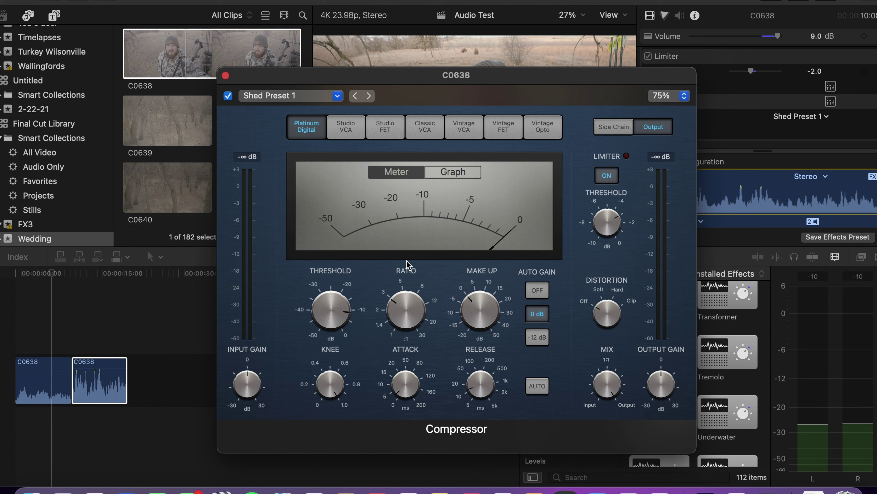
{"action": "mouse_move", "coordinate": [415, 274]}
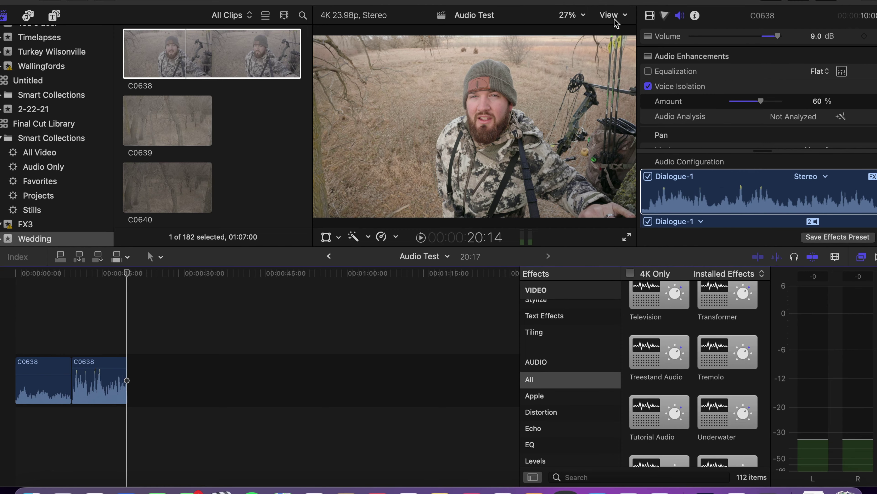
Set viewer playback to Better Performance and return to the timeline start.
{"action": "left_click", "coordinate": [623, 16]}
{"action": "left_click", "coordinate": [639, 121]}
{"action": "left_click", "coordinate": [16, 335]}
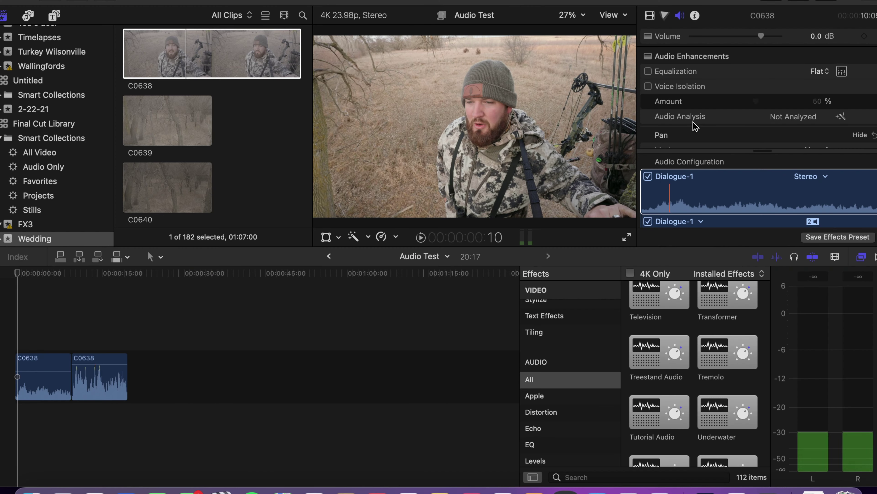
{"action": "left_click", "coordinate": [97, 377]}
{"action": "key", "text": "Home"}
{"action": "key", "text": "alt+super+v"}
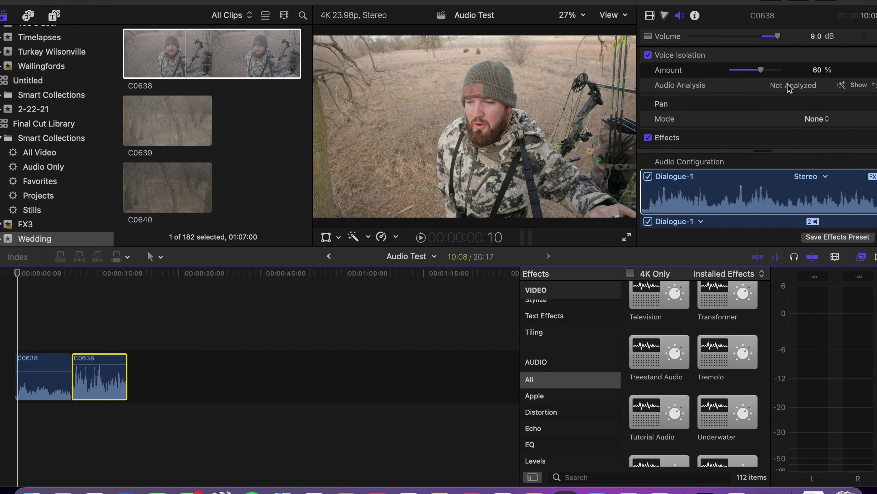
Review the clip's audio effects (9.0 dB volume, Shed Preset EQ, -2.0 limiter) and select its Dialogue-1 component.
{"action": "scroll", "coordinate": [695, 90], "scroll_direction": "down", "scroll_amount": 4}
{"action": "scroll", "coordinate": [687, 103], "scroll_direction": "down", "scroll_amount": 5}
{"action": "scroll", "coordinate": [708, 97], "scroll_direction": "up", "scroll_amount": 8}
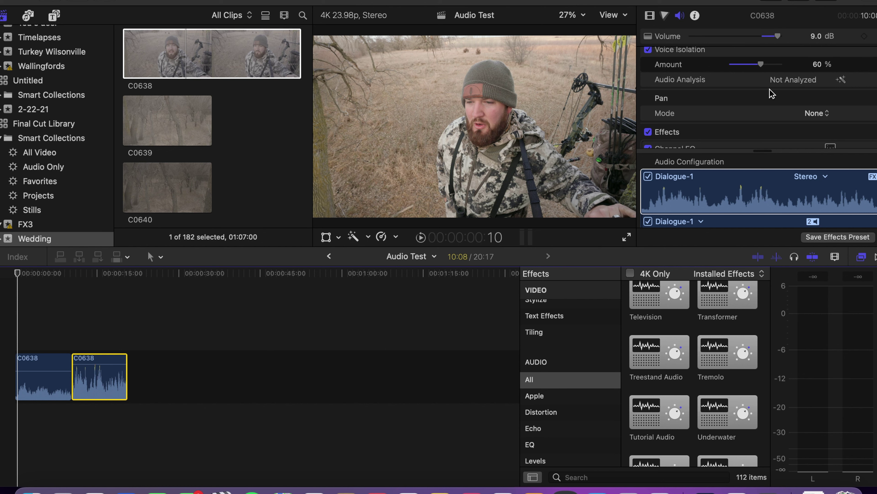
{"action": "scroll", "coordinate": [708, 139], "scroll_direction": "down", "scroll_amount": 3}
{"action": "scroll", "coordinate": [697, 110], "scroll_direction": "down", "scroll_amount": 2}
{"action": "left_click", "coordinate": [801, 202]}
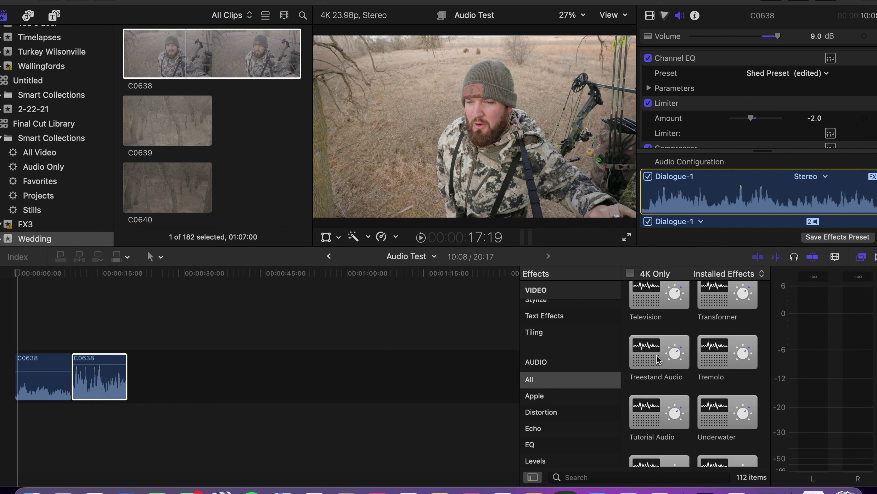
Drag Treestand Audio onto the first C0638 clip, giving it 9.0 dB volume and 60% Voice Isolation.
{"action": "left_click_drag", "start_coordinate": [659, 359], "coordinate": [41, 387]}
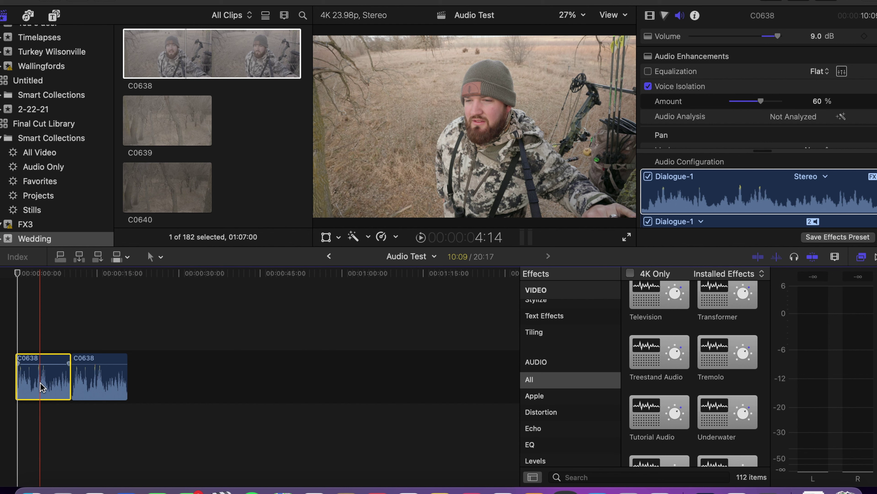
{"action": "key", "text": "space"}
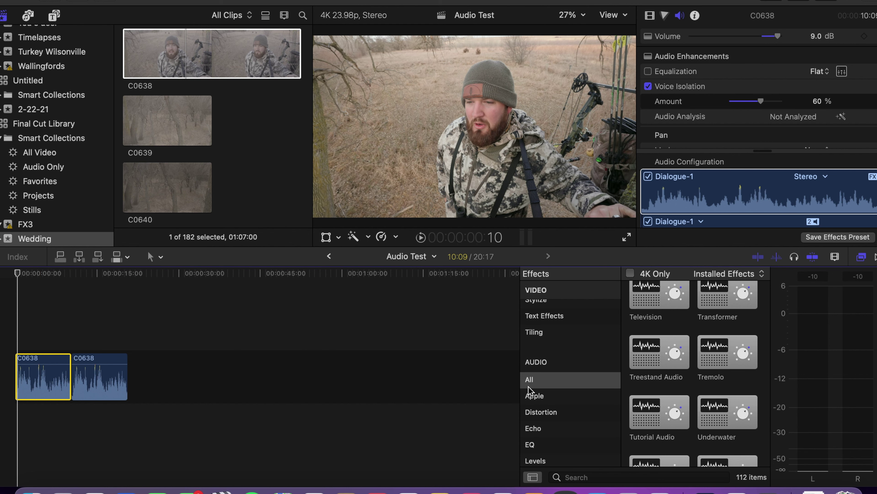
{"action": "scroll", "coordinate": [668, 377], "scroll_direction": "up", "scroll_amount": 20}
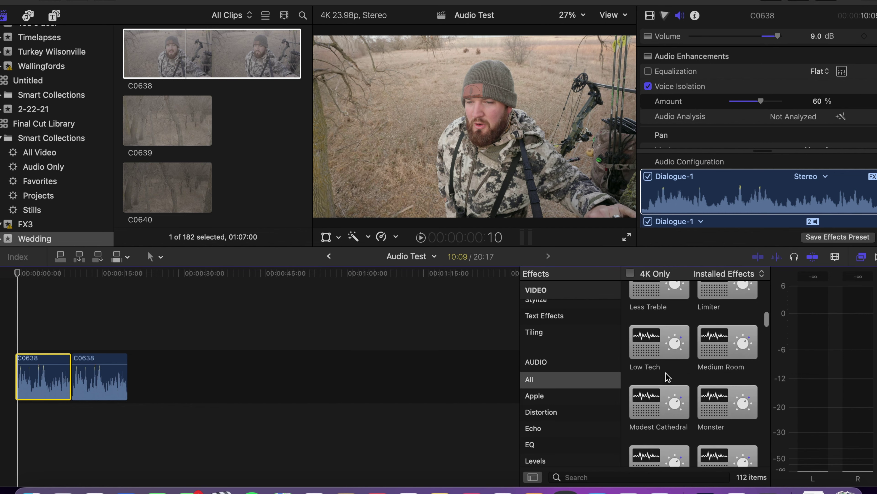
{"action": "scroll", "coordinate": [668, 376], "scroll_direction": "up", "scroll_amount": 5}
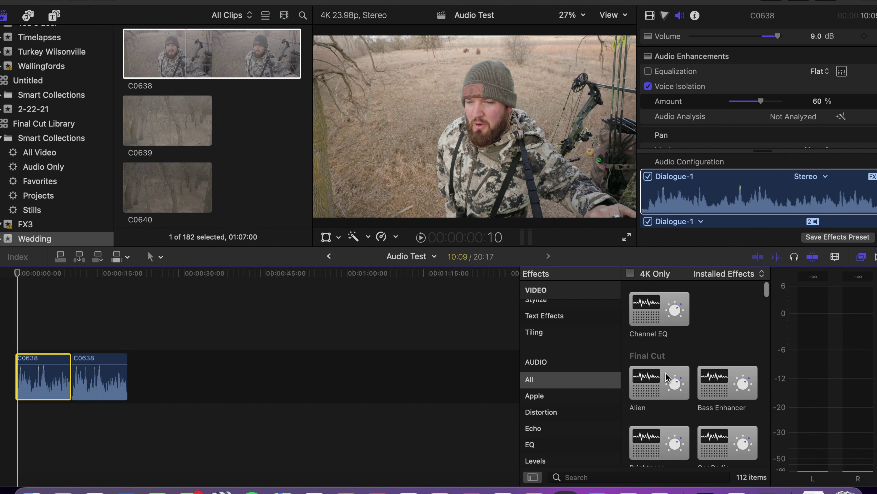
{"action": "scroll", "coordinate": [645, 354], "scroll_direction": "down", "scroll_amount": 8}
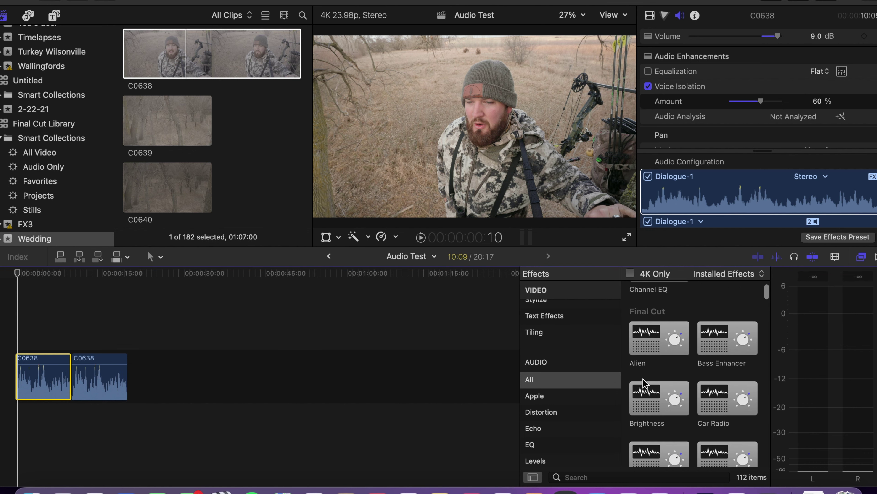
{"action": "scroll", "coordinate": [645, 383], "scroll_direction": "down", "scroll_amount": 10}
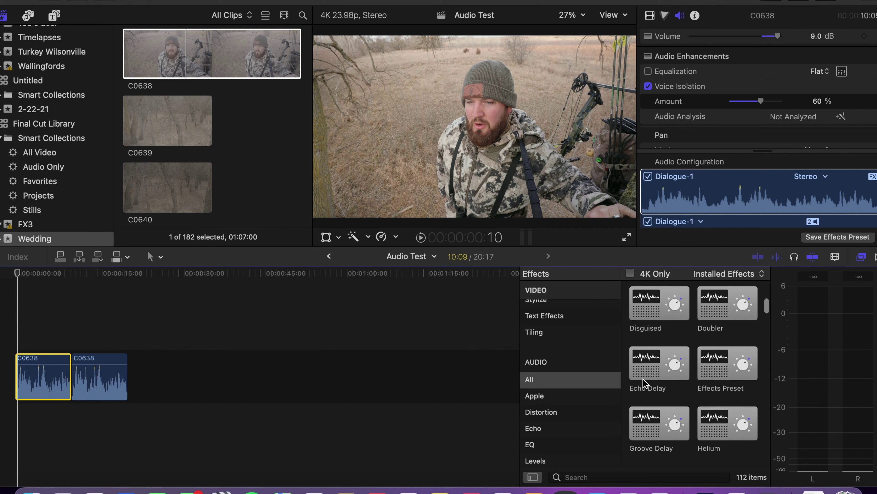
{"action": "scroll", "coordinate": [644, 383], "scroll_direction": "down", "scroll_amount": 3}
{"action": "scroll", "coordinate": [726, 345], "scroll_direction": "down", "scroll_amount": 10}
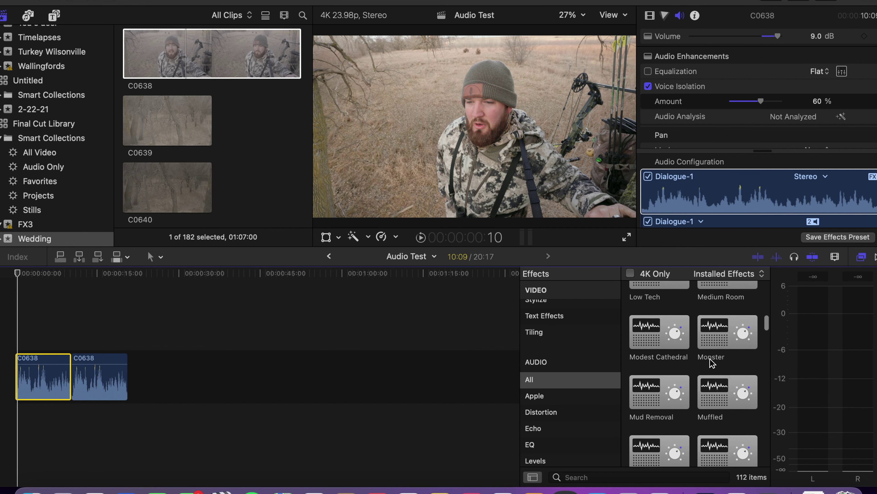
{"action": "scroll", "coordinate": [710, 362], "scroll_direction": "down", "scroll_amount": 10}
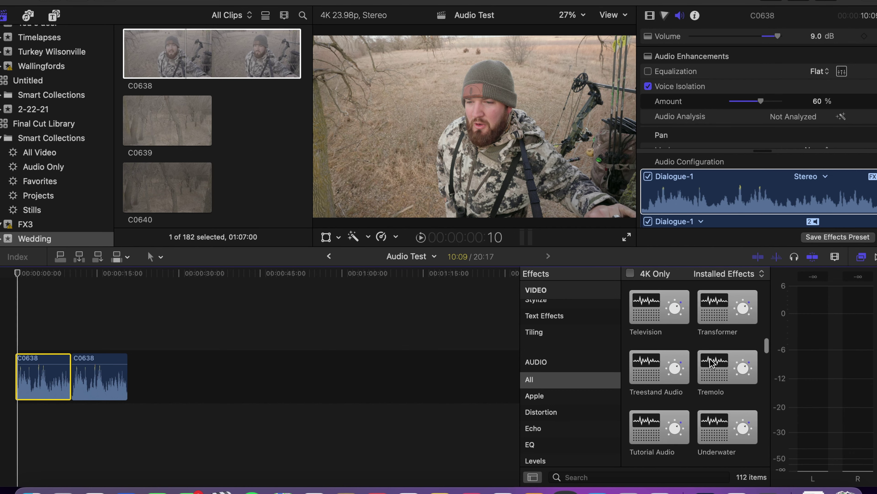
{"action": "scroll", "coordinate": [710, 362], "scroll_direction": "down", "scroll_amount": 5}
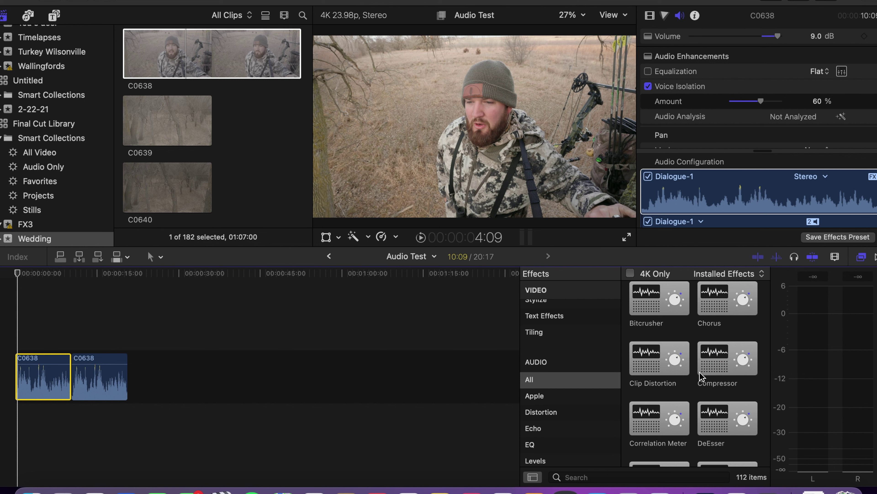
{"action": "left_click", "coordinate": [667, 193]}
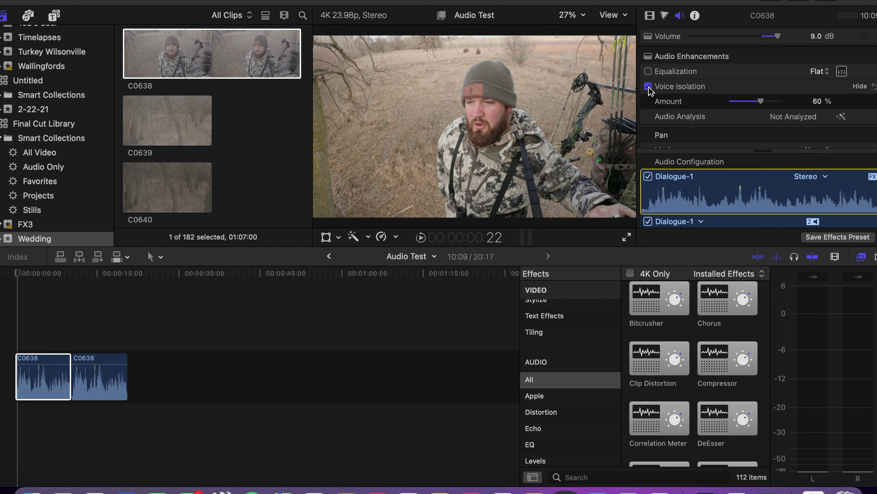
{"action": "left_click", "coordinate": [71, 334]}
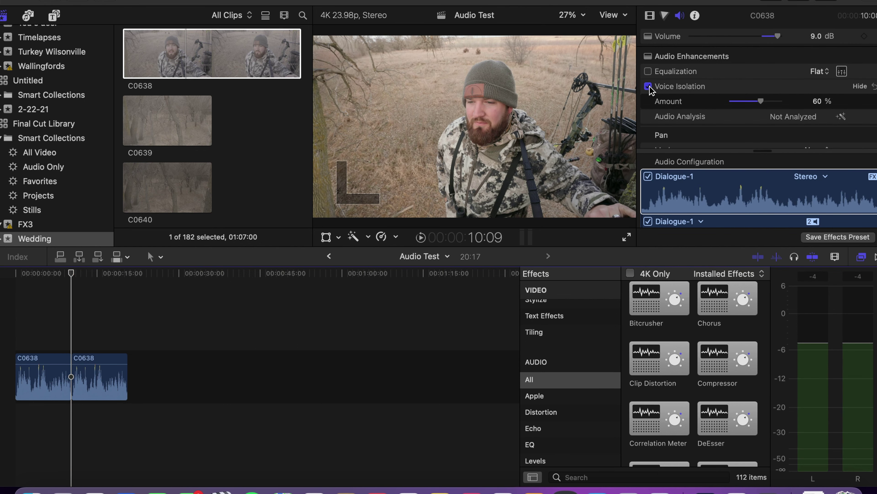